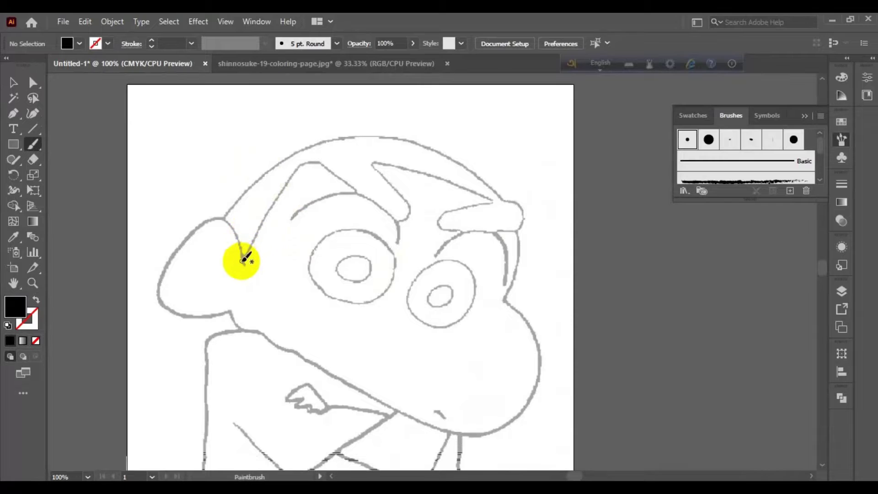
# Trace the hairline peak, both eyebrows and the creases above the eyes with black Paintbrush strokes
pyautogui.moveTo(242, 260); pyautogui.dragTo(305, 190)
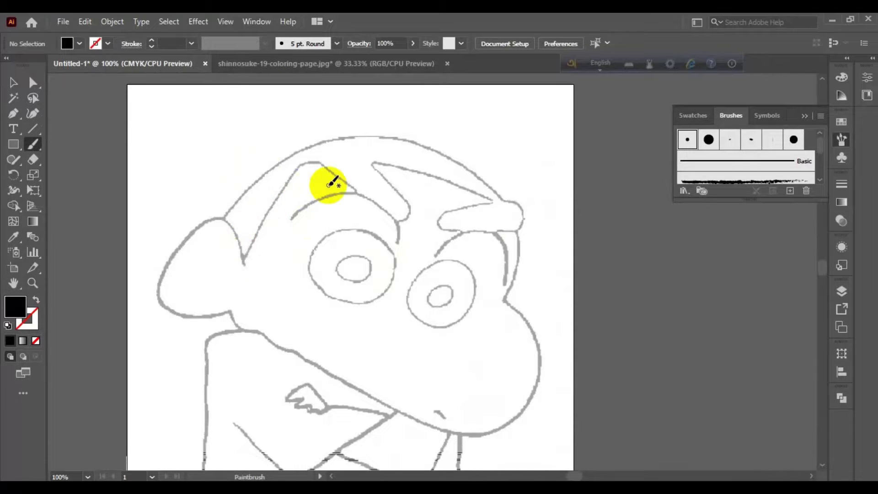
pyautogui.moveTo(245, 261)
pyautogui.mouseDown()
pyautogui.moveTo(293, 178)
pyautogui.moveTo(320, 163)
pyautogui.moveTo(360, 186)
pyautogui.mouseUp()
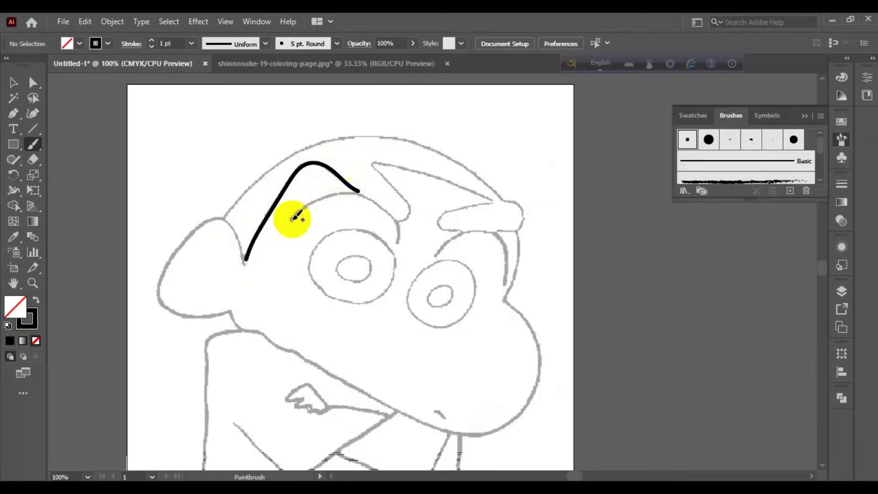
pyautogui.moveTo(291, 219); pyautogui.dragTo(351, 191)
pyautogui.moveTo(392, 211)
pyautogui.mouseDown()
pyautogui.moveTo(396, 241)
pyautogui.moveTo(386, 178)
pyautogui.moveTo(373, 162)
pyautogui.mouseUp()
pyautogui.moveTo(494, 199); pyautogui.dragTo(442, 213)
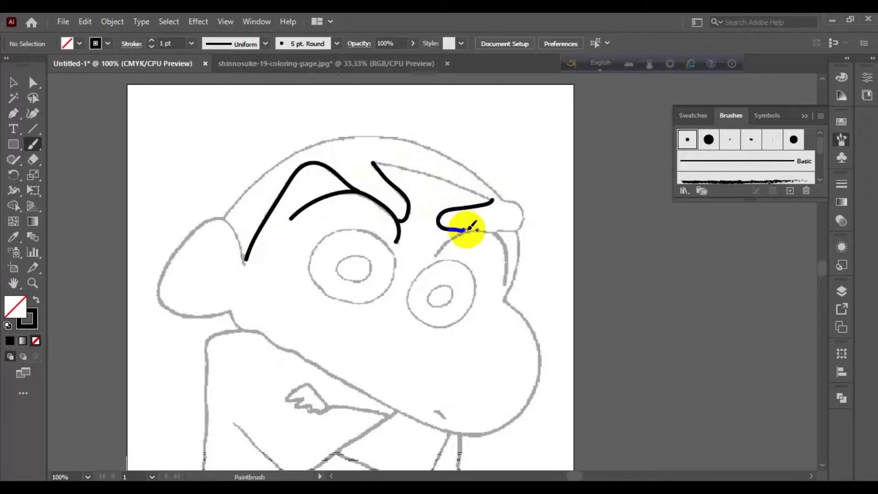
pyautogui.moveTo(436, 255)
pyautogui.mouseDown()
pyautogui.moveTo(492, 230)
pyautogui.moveTo(505, 286)
pyautogui.mouseUp()
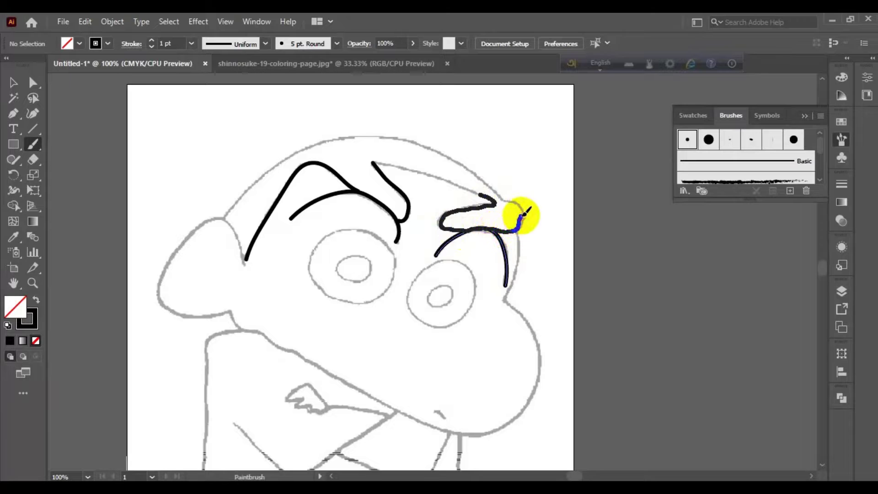
pyautogui.hotkey('ctrl', 'z')
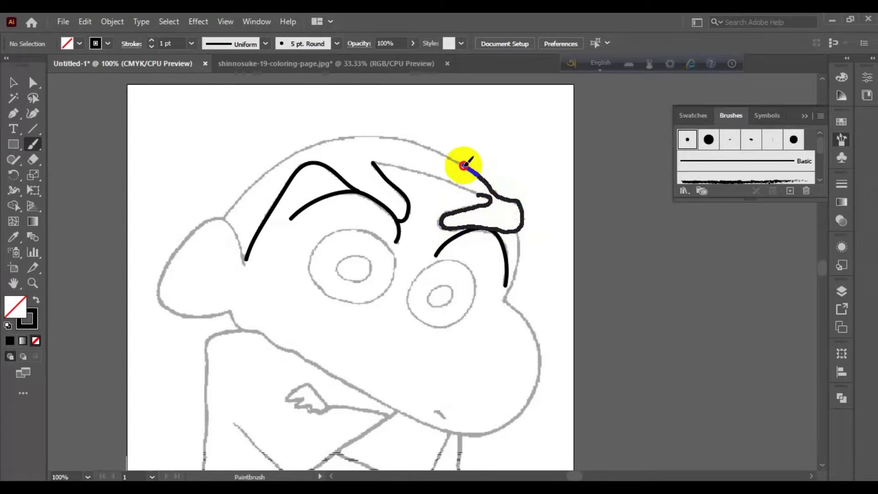
# Trace the top of the head from the right eyebrow to the ear with the Paintbrush
pyautogui.moveTo(416, 142)
pyautogui.mouseDown()
pyautogui.moveTo(360, 138)
pyautogui.moveTo(447, 181)
pyautogui.moveTo(505, 189)
pyautogui.mouseUp()
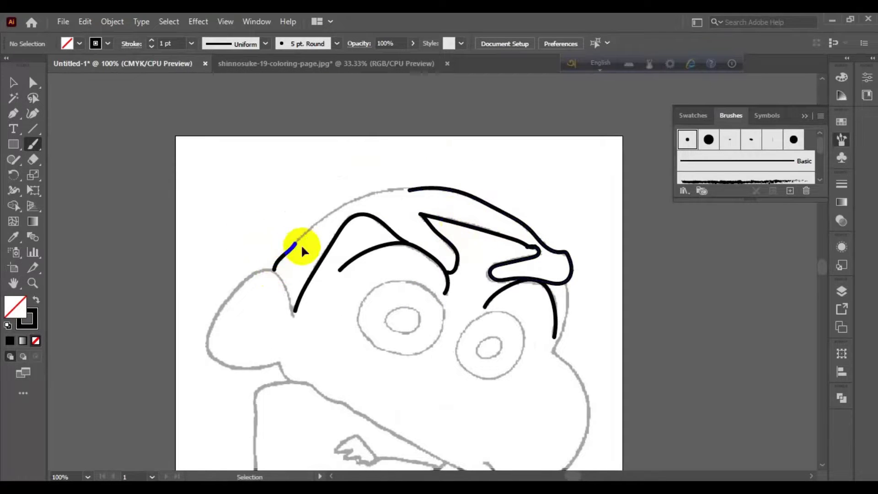
pyautogui.moveTo(273, 270)
pyautogui.mouseDown()
pyautogui.moveTo(322, 220)
pyautogui.moveTo(376, 190)
pyautogui.mouseUp()
pyautogui.hotkey('ctrl', 'z')
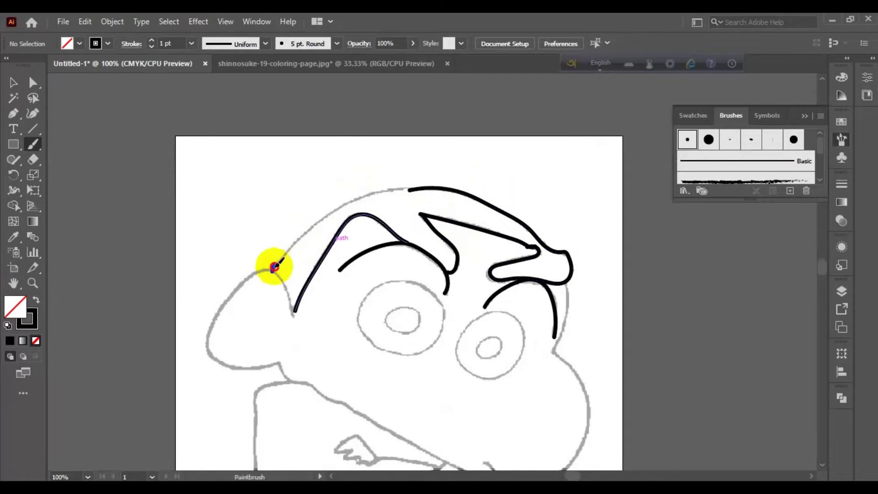
pyautogui.moveTo(275, 269)
pyautogui.mouseDown()
pyautogui.moveTo(319, 222)
pyautogui.moveTo(398, 188)
pyautogui.moveTo(436, 186)
pyautogui.mouseUp()
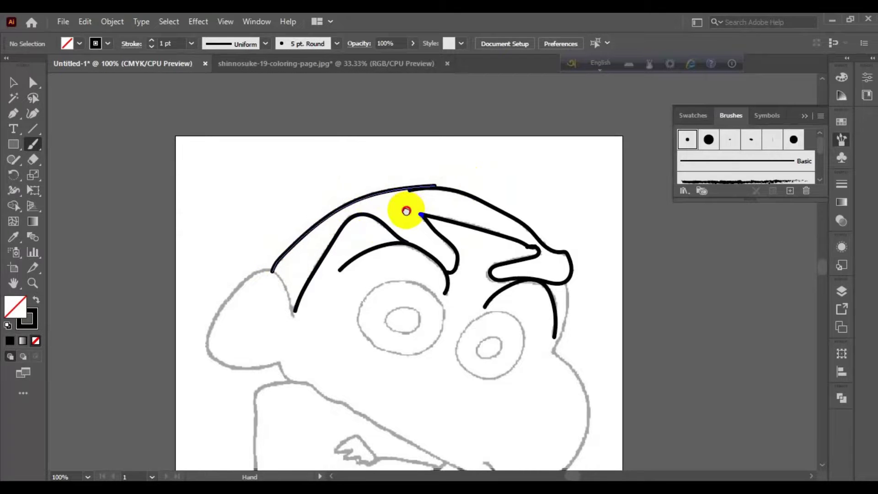
# Trace the ear outline from its lower edge around to the sideburn tip
pyautogui.scroll(-3, 292, 249)
pyautogui.moveTo(299, 234); pyautogui.dragTo(291, 250)
pyautogui.moveTo(284, 219); pyautogui.dragTo(284, 219)
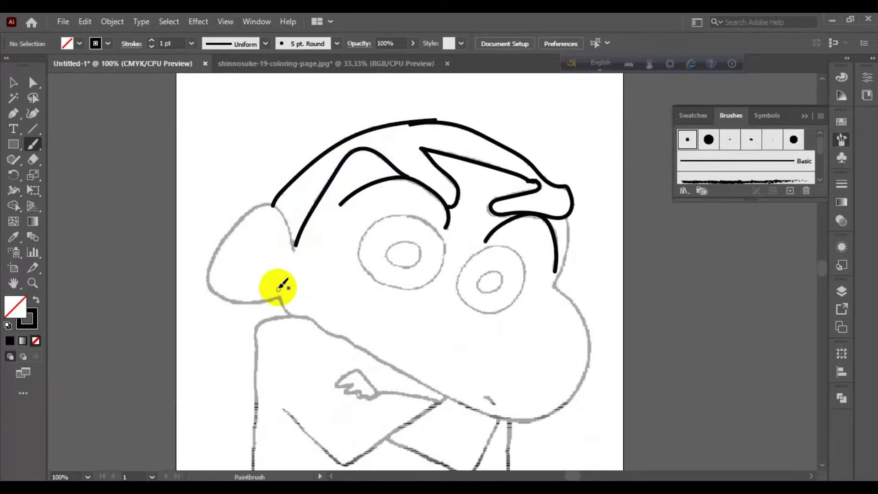
pyautogui.moveTo(282, 295)
pyautogui.mouseDown()
pyautogui.moveTo(213, 294)
pyautogui.moveTo(207, 267)
pyautogui.mouseUp()
pyautogui.moveTo(243, 220); pyautogui.dragTo(242, 221)
pyautogui.hotkey('ctrl', 'z')
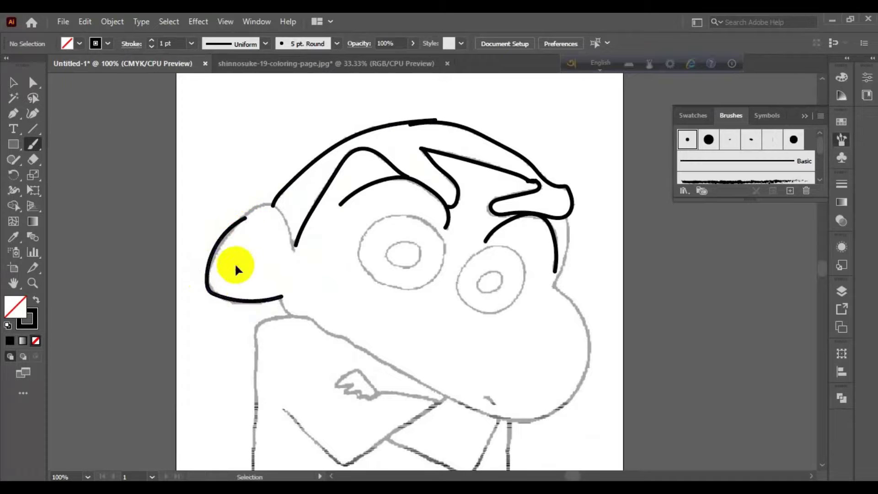
pyautogui.moveTo(281, 296); pyautogui.dragTo(257, 300)
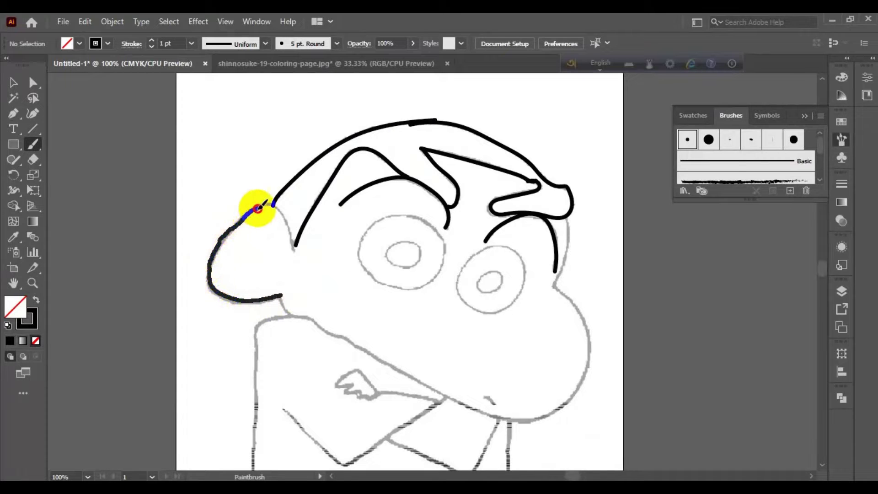
pyautogui.moveTo(292, 233); pyautogui.dragTo(295, 247)
# Trace the short neck line below the ear and the line from the shoulder along the jaw
pyautogui.scroll(-3, 294, 284)
pyautogui.moveTo(212, 224); pyautogui.dragTo(232, 220)
pyautogui.press('ctrl')
pyautogui.scroll(-3, 232, 225)
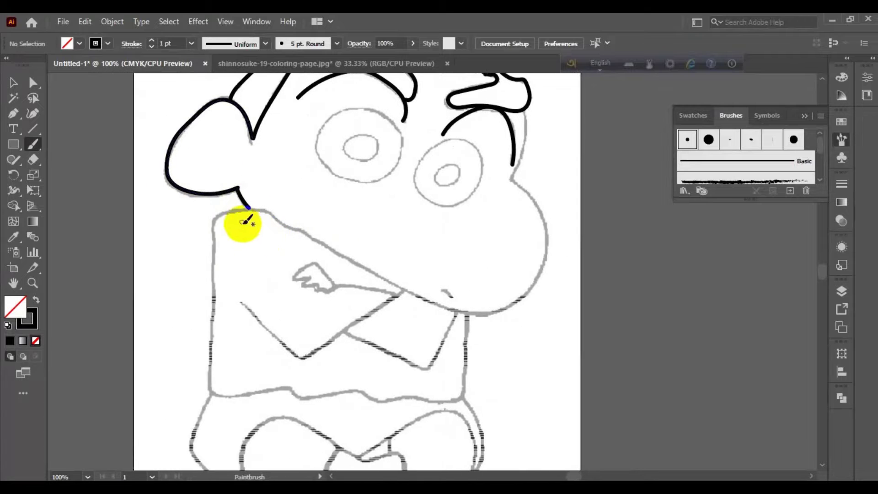
pyautogui.moveTo(238, 186); pyautogui.dragTo(247, 208)
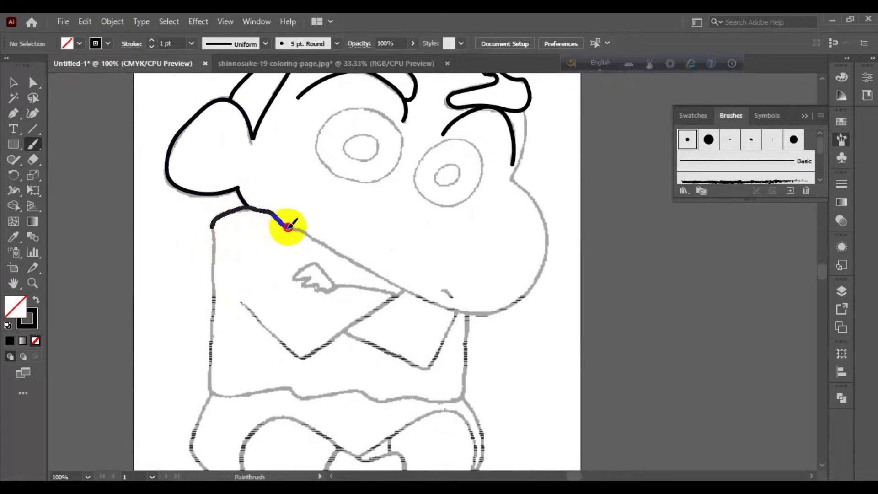
pyautogui.moveTo(324, 243)
pyautogui.mouseDown()
pyautogui.moveTo(394, 286)
pyautogui.moveTo(415, 282)
pyautogui.moveTo(233, 270)
pyautogui.moveTo(304, 275)
pyautogui.moveTo(349, 219)
pyautogui.moveTo(329, 161)
pyautogui.moveTo(294, 251)
pyautogui.moveTo(308, 190)
pyautogui.moveTo(378, 235)
pyautogui.moveTo(337, 243)
pyautogui.moveTo(360, 239)
pyautogui.mouseUp()
# Trace the cheek and chin outline with the mouth mark, and the crossed arms with the hand
pyautogui.moveTo(194, 217)
pyautogui.mouseDown()
pyautogui.moveTo(243, 265)
pyautogui.moveTo(269, 263)
pyautogui.moveTo(357, 202)
pyautogui.mouseUp()
pyautogui.moveTo(300, 239)
pyautogui.mouseDown()
pyautogui.moveTo(266, 238)
pyautogui.moveTo(354, 268)
pyautogui.moveTo(379, 215)
pyautogui.mouseUp()
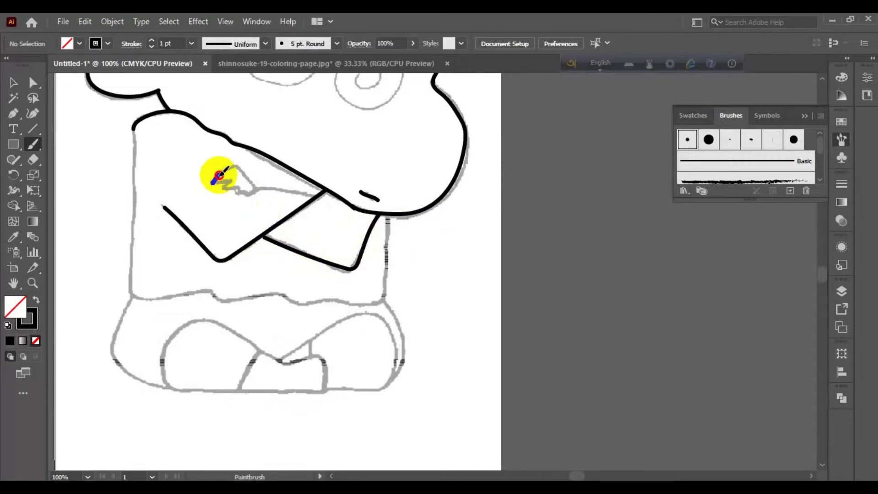
pyautogui.moveTo(257, 190); pyautogui.dragTo(214, 182)
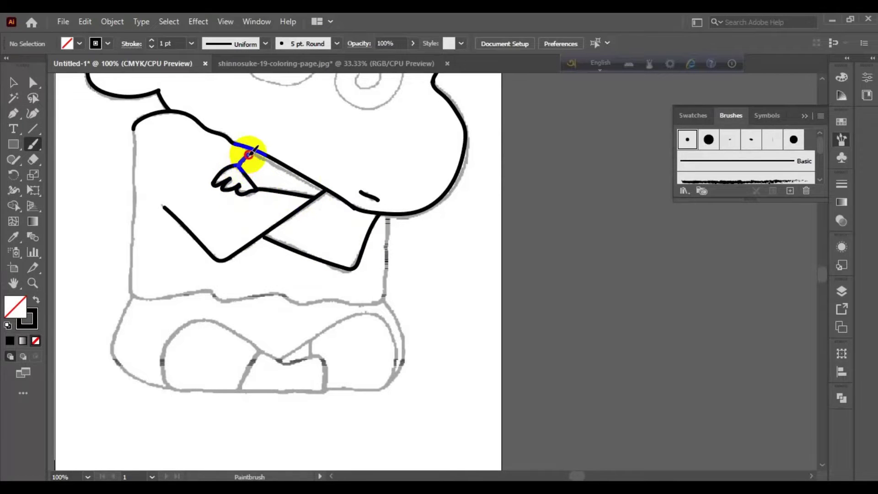
# Trace the shirt's wavy hem and its two side edges up to the shoulder and chin
pyautogui.moveTo(192, 286)
pyautogui.mouseDown()
pyautogui.moveTo(243, 250)
pyautogui.moveTo(219, 226)
pyautogui.moveTo(269, 269)
pyautogui.mouseUp()
pyautogui.moveTo(297, 176)
pyautogui.mouseDown()
pyautogui.moveTo(319, 162)
pyautogui.moveTo(310, 231)
pyautogui.moveTo(255, 251)
pyautogui.moveTo(137, 245)
pyautogui.moveTo(325, 212)
pyautogui.moveTo(248, 186)
pyautogui.moveTo(255, 108)
pyautogui.moveTo(249, 256)
pyautogui.mouseUp()
pyautogui.moveTo(261, 187); pyautogui.dragTo(248, 200)
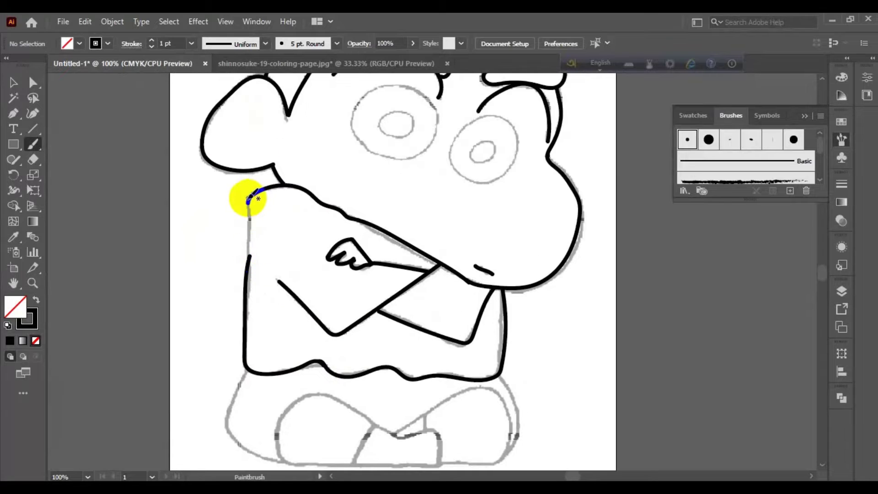
pyautogui.moveTo(252, 236)
pyautogui.mouseDown()
pyautogui.moveTo(248, 258)
pyautogui.moveTo(270, 294)
pyautogui.mouseUp()
pyautogui.hotkey('ctrl', 'z')
pyautogui.moveTo(259, 189)
pyautogui.mouseDown()
pyautogui.moveTo(246, 201)
pyautogui.moveTo(247, 237)
pyautogui.moveTo(184, 292)
pyautogui.moveTo(234, 321)
pyautogui.mouseUp()
# Trace the left folded leg and the foot, including the bottom edge and the ankle line
pyautogui.scroll(-5, 239, 245)
pyautogui.moveTo(240, 276)
pyautogui.mouseDown()
pyautogui.moveTo(265, 261)
pyautogui.moveTo(311, 265)
pyautogui.mouseUp()
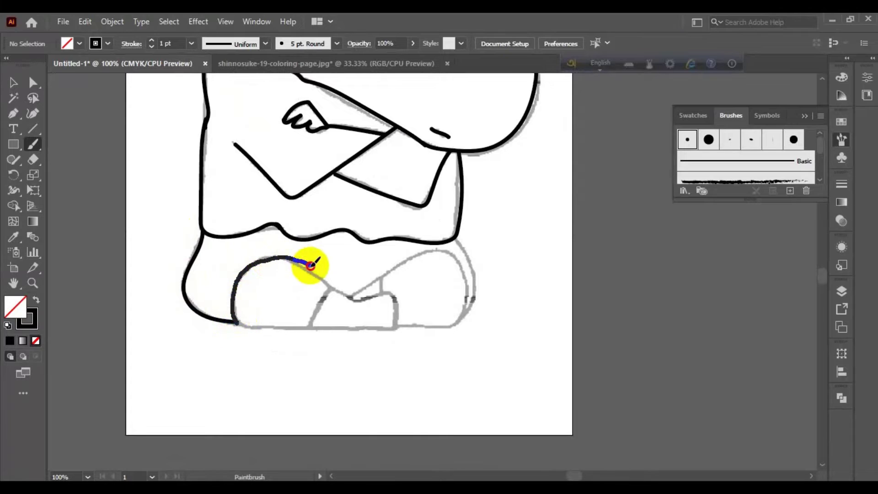
pyautogui.moveTo(392, 293); pyautogui.dragTo(394, 326)
pyautogui.scroll(-3, 377, 307)
pyautogui.hscroll(2, 377, 308)
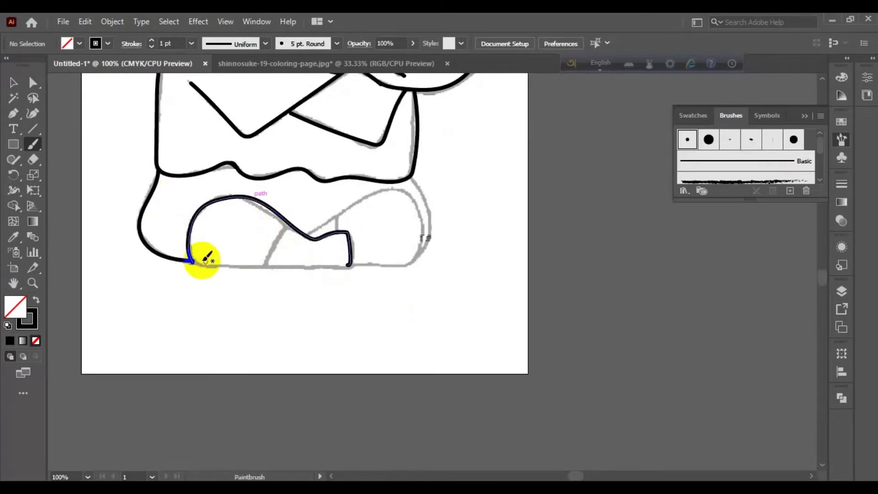
pyautogui.moveTo(232, 265)
pyautogui.mouseDown()
pyautogui.moveTo(304, 264)
pyautogui.moveTo(192, 261)
pyautogui.mouseUp()
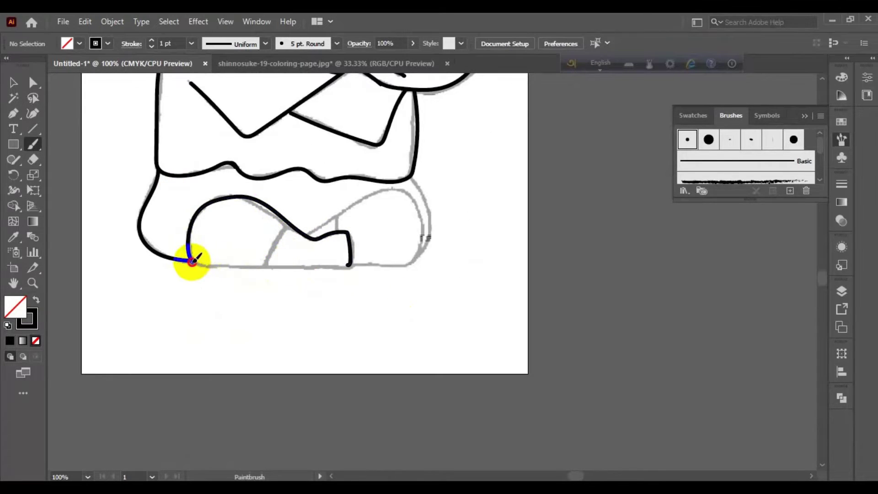
pyautogui.moveTo(251, 265)
pyautogui.mouseDown()
pyautogui.moveTo(327, 258)
pyautogui.moveTo(352, 243)
pyautogui.moveTo(304, 236)
pyautogui.mouseUp()
pyautogui.moveTo(304, 235); pyautogui.dragTo(285, 228)
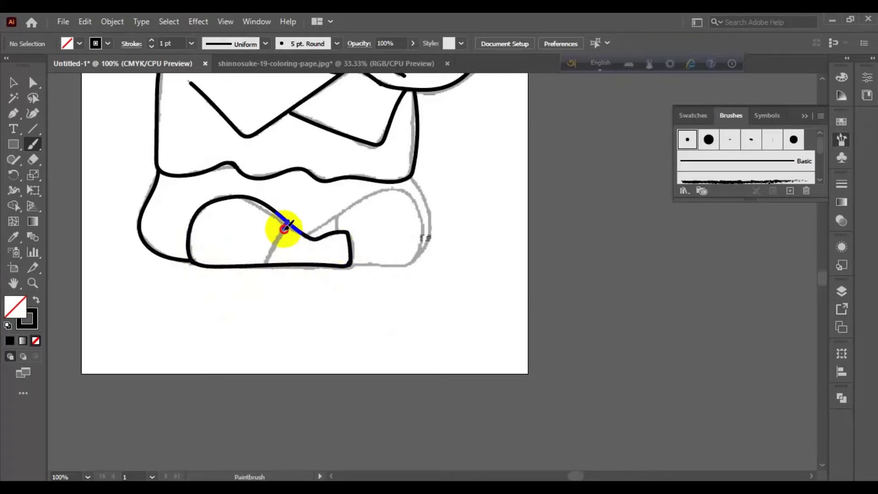
# Trace the right folded leg with its bottom edge and the outer hip curve beside it
pyautogui.scroll(2, 273, 261)
pyautogui.hscroll(2, 272, 261)
pyautogui.moveTo(272, 260)
pyautogui.mouseDown()
pyautogui.moveTo(323, 230)
pyautogui.moveTo(369, 220)
pyautogui.moveTo(391, 259)
pyautogui.mouseUp()
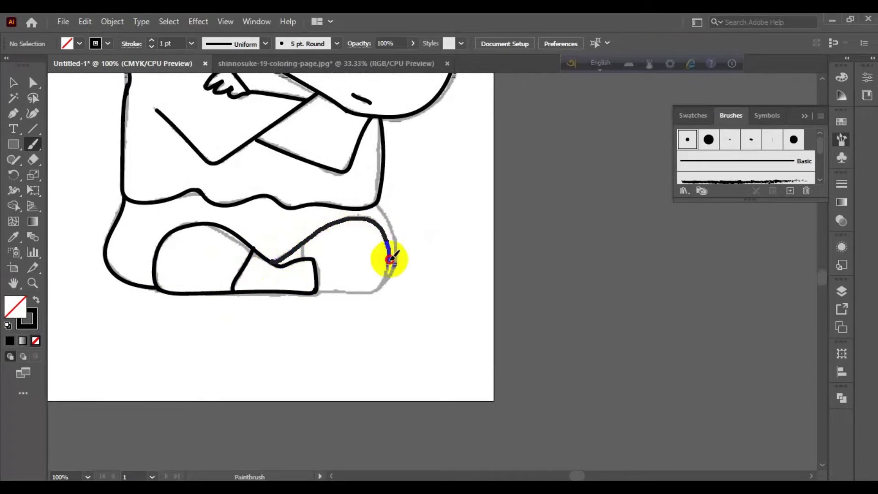
pyautogui.moveTo(355, 292); pyautogui.dragTo(333, 293)
pyautogui.moveTo(332, 291); pyautogui.dragTo(326, 274)
pyautogui.scroll(1, 337, 231)
pyautogui.hscroll(3, 337, 231)
pyautogui.moveTo(304, 243)
pyautogui.mouseDown()
pyautogui.moveTo(337, 232)
pyautogui.moveTo(325, 290)
pyautogui.moveTo(300, 285)
pyautogui.mouseUp()
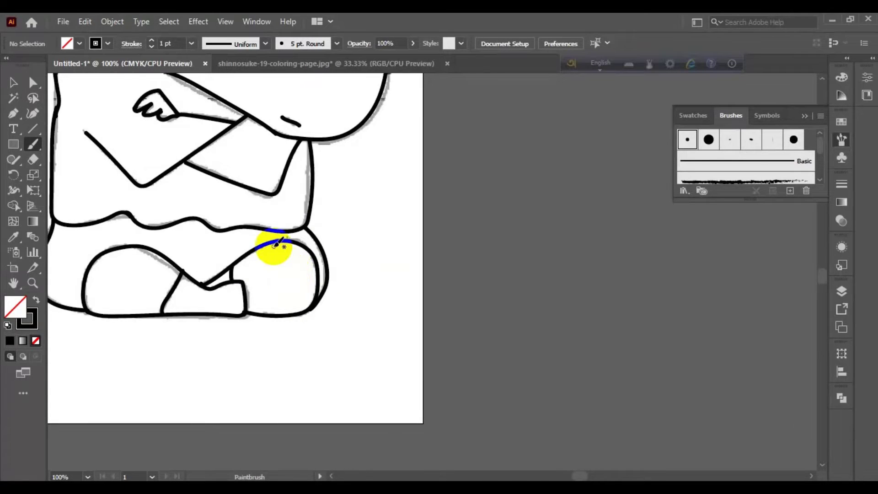
pyautogui.moveTo(275, 246); pyautogui.dragTo(288, 240)
pyautogui.moveTo(251, 188); pyautogui.dragTo(235, 178)
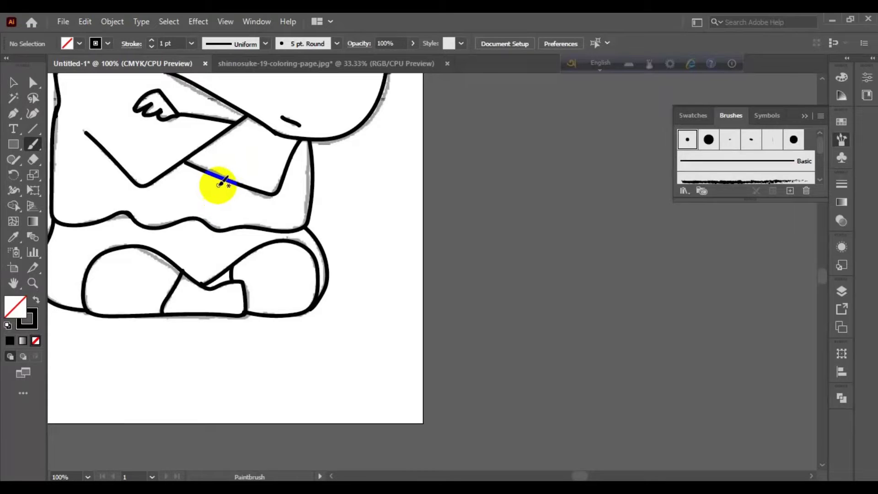
pyautogui.moveTo(222, 183); pyautogui.dragTo(276, 183)
# Draw a circle with the Ellipse tool over the left eye, then move and scale it to match the sketch
pyautogui.scroll(5, 251, 290)
pyautogui.click(13, 144)
pyautogui.click(73, 174)
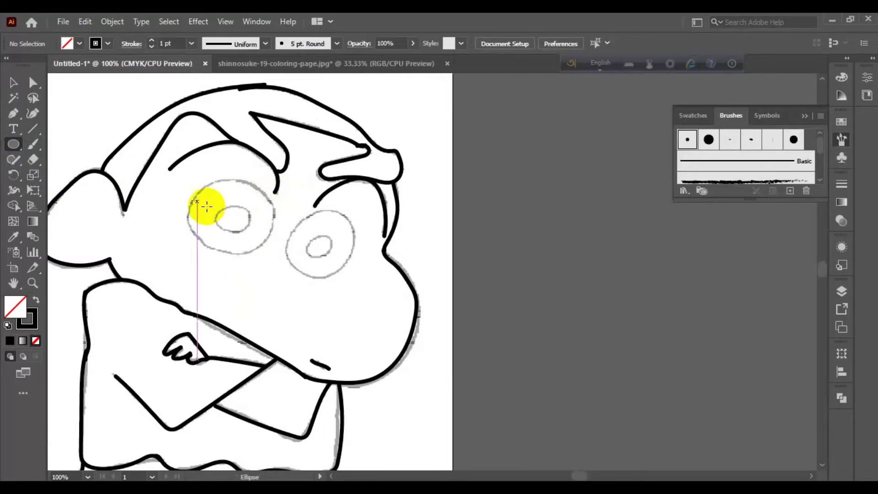
pyautogui.moveTo(191, 190)
pyautogui.mouseDown()
pyautogui.moveTo(254, 284)
pyautogui.moveTo(277, 269)
pyautogui.mouseUp()
pyautogui.press('v')
pyautogui.moveTo(226, 196); pyautogui.dragTo(205, 181)
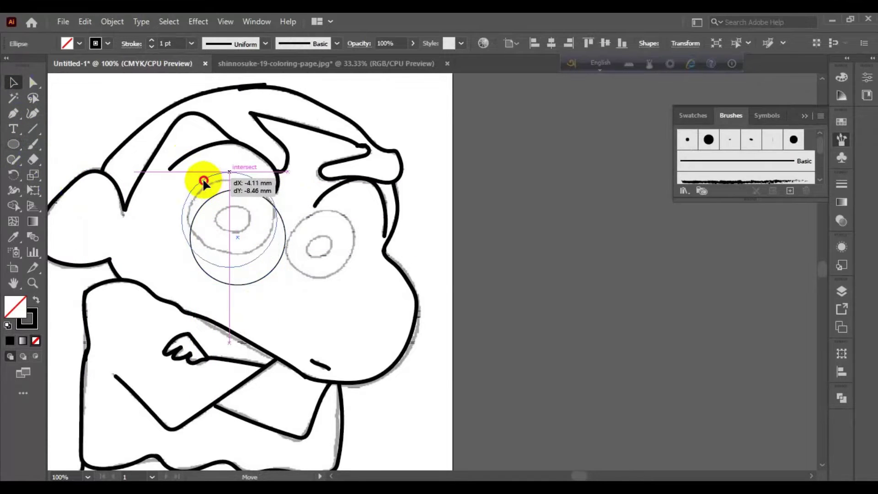
pyautogui.moveTo(277, 270); pyautogui.dragTo(274, 257)
pyautogui.moveTo(182, 216); pyautogui.dragTo(185, 216)
pyautogui.click(164, 209)
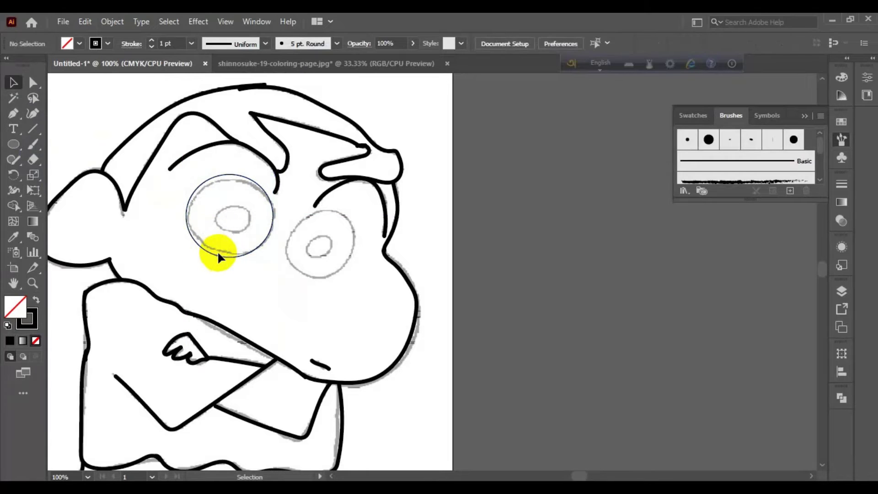
# Duplicate the eye circle onto the right eye and scale the copy down to fit the sketch
pyautogui.moveTo(252, 248); pyautogui.dragTo(346, 279)
pyautogui.moveTo(370, 250); pyautogui.dragTo(357, 245)
pyautogui.moveTo(321, 291); pyautogui.dragTo(280, 283)
pyautogui.click(319, 286)
# Set the stroke weight of both eye circles to 4 pt
pyautogui.keyDown('shift'); pyautogui.click(257, 248); pyautogui.keyUp('shift')
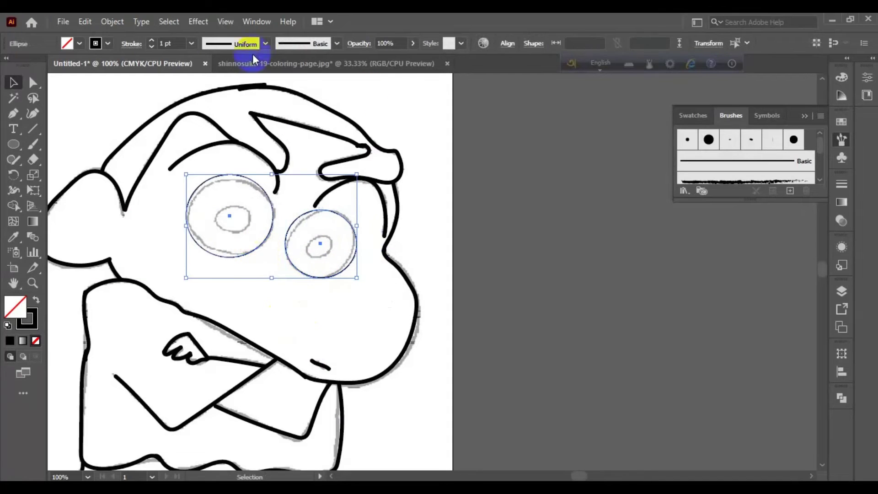
pyautogui.click(151, 40)
pyautogui.click(152, 40)
pyautogui.click(151, 40)
pyautogui.click(146, 94)
# Delete the faded reference sketch image behind the traced character
pyautogui.hotkey('ctrl', '-')
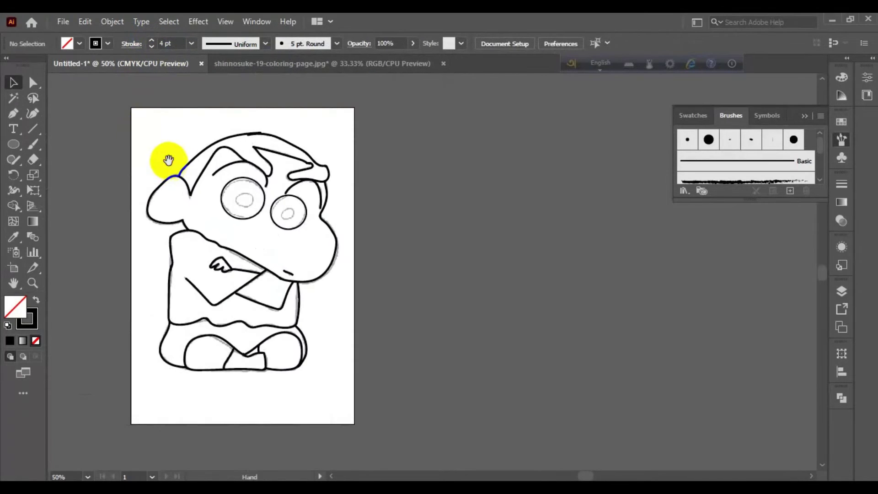
pyautogui.moveTo(132, 124); pyautogui.dragTo(337, 416)
pyautogui.click(379, 403)
pyautogui.hotkey('ctrl', 'a')
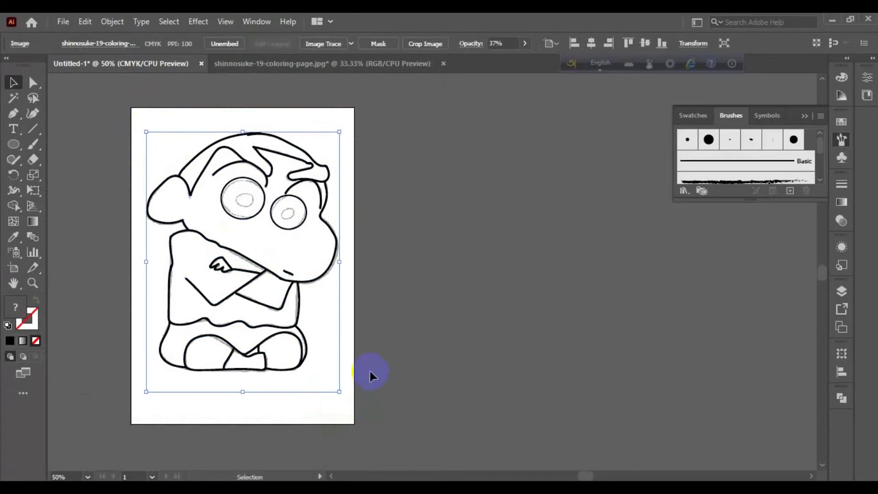
pyautogui.click(369, 369)
# Expand the appearance of the whole traced drawing, and then expand its strokes into shapes
pyautogui.click(318, 342)
pyautogui.click(112, 21)
pyautogui.click(112, 22)
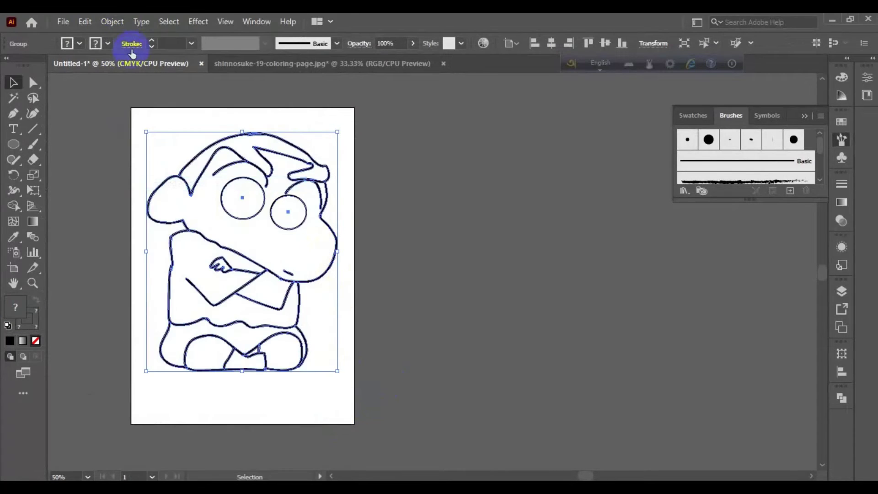
pyautogui.click(112, 22)
pyautogui.click(161, 168)
pyautogui.press('Return')
# Move the expanded drawing off the artboard to the empty area on its right
pyautogui.click(390, 315)
pyautogui.moveTo(322, 265); pyautogui.dragTo(569, 313)
pyautogui.click(569, 314)
pyautogui.click(471, 202)
pyautogui.click(585, 357)
# Draw a black-filled rectangle covering most of the character's head
pyautogui.click(13, 144)
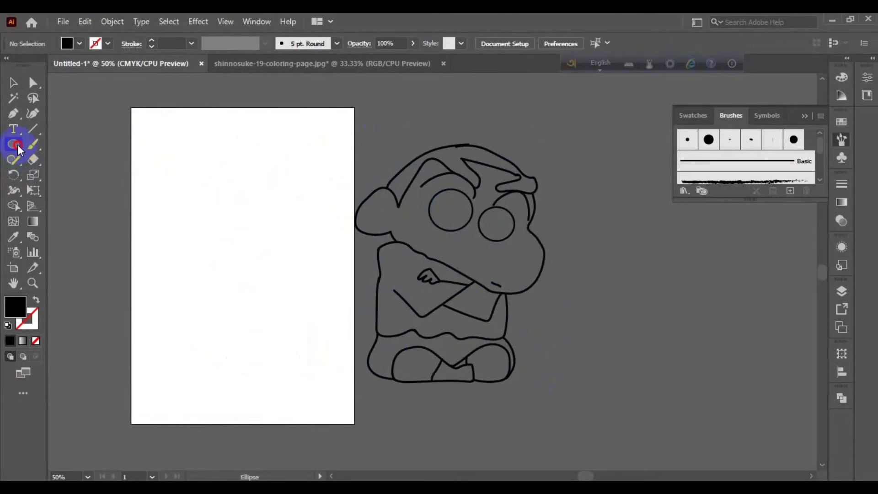
pyautogui.moveTo(373, 119); pyautogui.dragTo(553, 248)
pyautogui.click(13, 83)
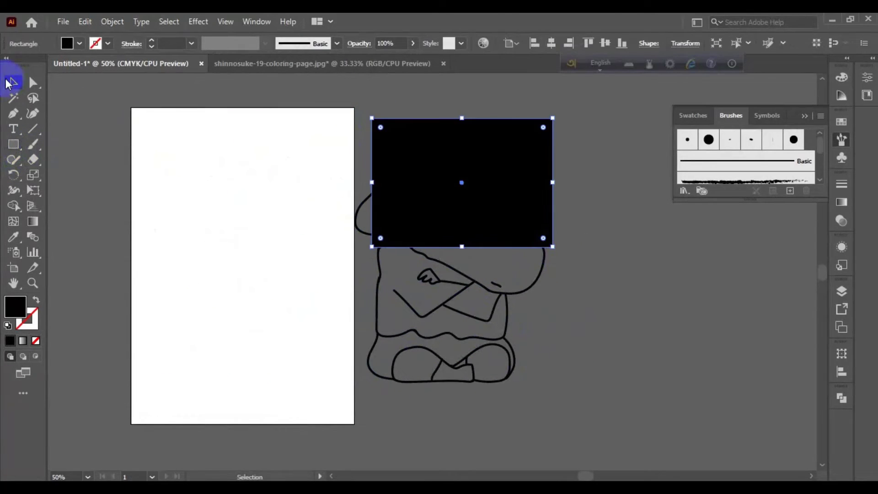
# Fill the rectangle with yellow and send it behind the drawing
pyautogui.click(79, 43)
pyautogui.click(45, 64)
pyautogui.rightClick(516, 163)
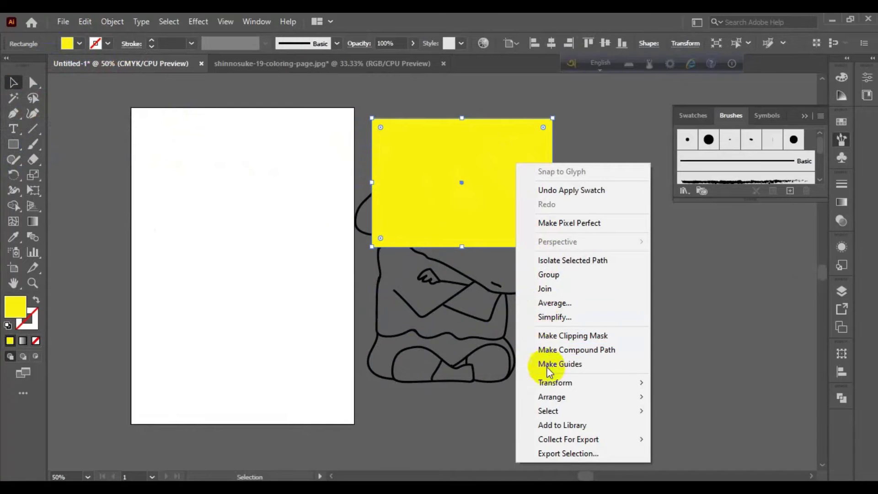
pyautogui.moveTo(571, 397)
pyautogui.click(594, 387)
# Select the drawing together with the rectangle and split them into separate pieces with Pathfinder
pyautogui.click(435, 249)
pyautogui.moveTo(661, 271)
pyautogui.mouseDown()
pyautogui.moveTo(546, 219)
pyautogui.moveTo(529, 251)
pyautogui.moveTo(663, 268)
pyautogui.mouseUp()
pyautogui.click(841, 398)
pyautogui.click(711, 456)
pyautogui.click(604, 289)
# Try to remove the unfilled leftover pieces and the surplus yellow area around the head
pyautogui.press('Delete')
pyautogui.click(392, 250)
pyautogui.moveTo(393, 249); pyautogui.dragTo(568, 314)
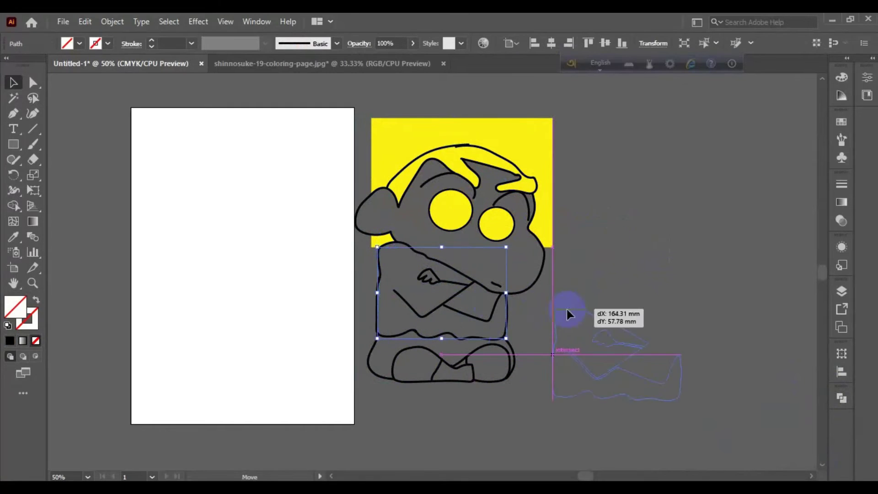
pyautogui.press('Delete')
pyautogui.click(378, 239)
pyautogui.press('Delete')
pyautogui.click(389, 157)
pyautogui.press('Delete')
pyautogui.click(448, 215)
# Undo the piece deletions, the Pathfinder split and the yellow fill of the rectangle
pyautogui.hotkey('ctrl', 'z')
pyautogui.hotkey('ctrl', 'z')
pyautogui.hotkey('ctrl', 'z')
pyautogui.hotkey('ctrl', 'z')
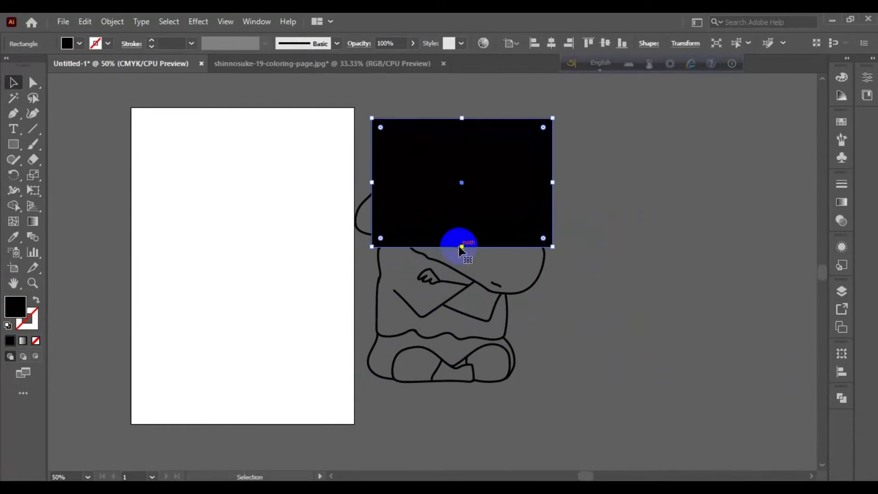
# Replace the black rectangle with a larger yellow rectangle covering the whole drawing and send it behind the drawing
pyautogui.moveTo(515, 229)
pyautogui.mouseDown()
pyautogui.moveTo(465, 241)
pyautogui.moveTo(723, 238)
pyautogui.mouseUp()
pyautogui.press('Delete')
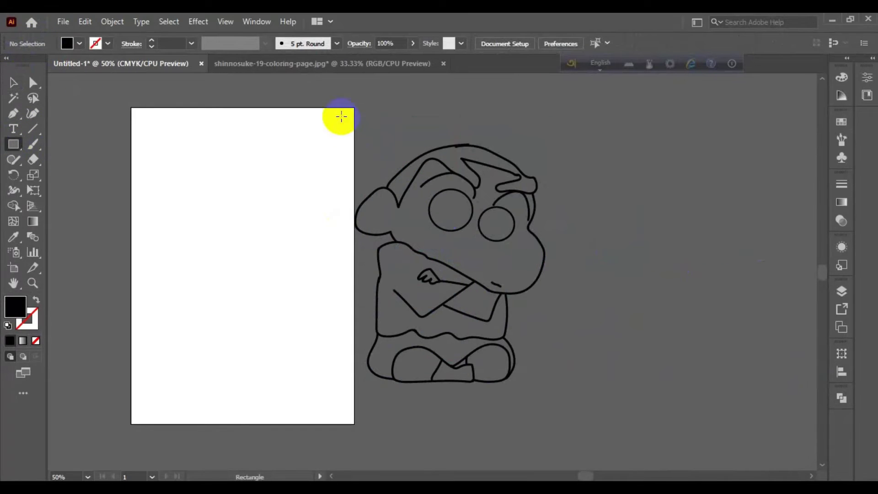
pyautogui.moveTo(343, 103); pyautogui.dragTo(562, 410)
pyautogui.click(67, 43)
pyautogui.click(53, 65)
pyautogui.press('v')
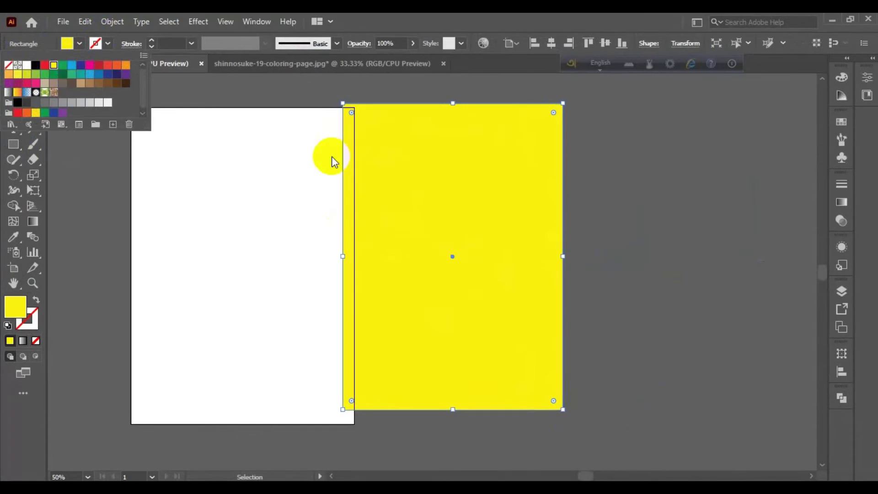
pyautogui.rightClick(431, 241)
pyautogui.click(608, 449)
# Split the drawing and the yellow rectangle into separate pieces with Pathfinder and delete the surplus yellow area around the character
pyautogui.moveTo(319, 109); pyautogui.dragTo(631, 359)
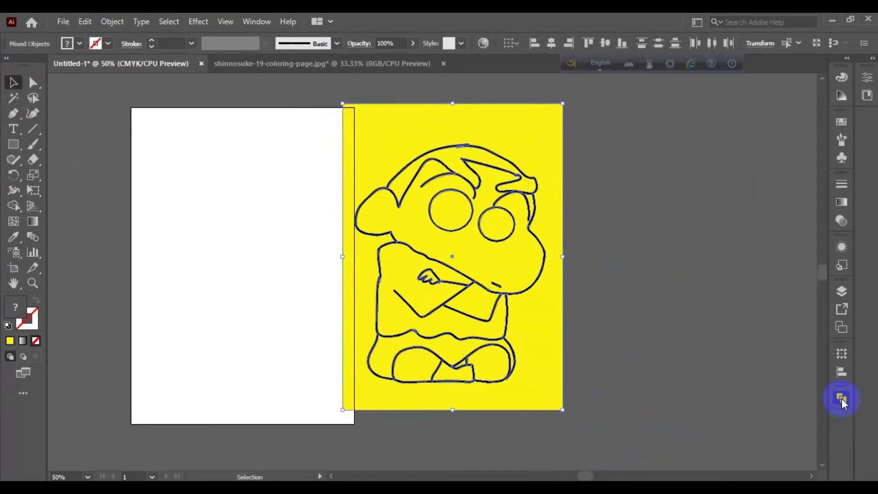
pyautogui.click(842, 398)
pyautogui.click(715, 462)
pyautogui.rightClick(588, 294)
pyautogui.click(590, 173)
pyautogui.moveTo(564, 184); pyautogui.dragTo(794, 244)
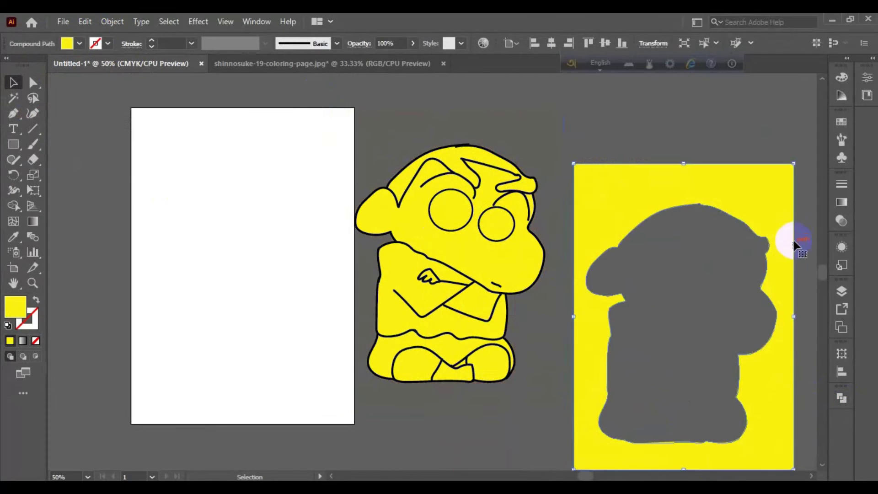
pyautogui.press('Delete')
# Fill the hair piece, including the eyebrows, with black
pyautogui.click(446, 158)
pyautogui.click(67, 43)
pyautogui.click(31, 69)
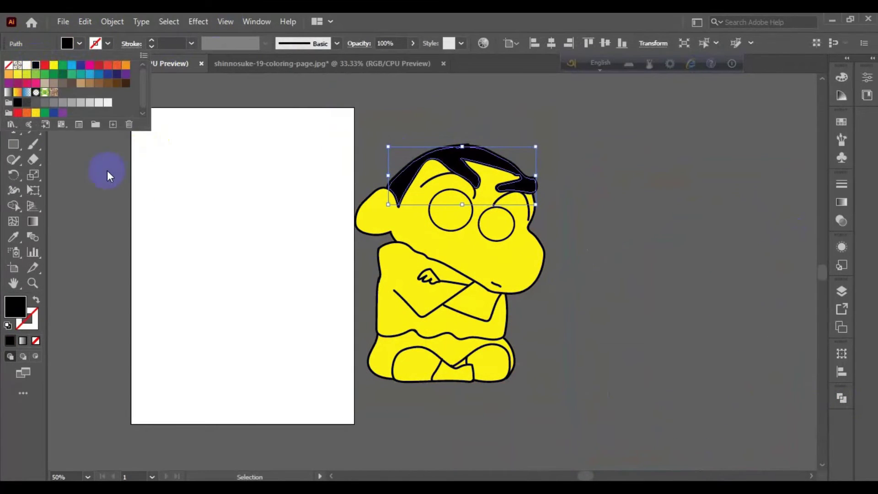
pyautogui.click(108, 173)
# Fill both eye circles with black
pyautogui.click(451, 210)
pyautogui.click(68, 43)
pyautogui.click(31, 68)
pyautogui.click(497, 224)
pyautogui.click(68, 44)
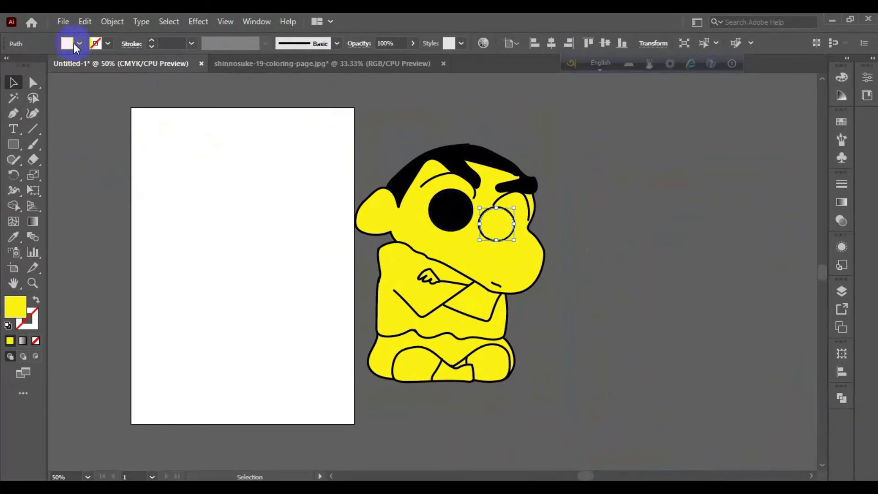
pyautogui.click(31, 69)
pyautogui.click(395, 97)
# Open Shinchan02.jpg and place the image on the artboard beside the character as a colour reference
pyautogui.click(386, 219)
pyautogui.click(78, 107)
pyautogui.click(63, 21)
pyautogui.click(84, 65)
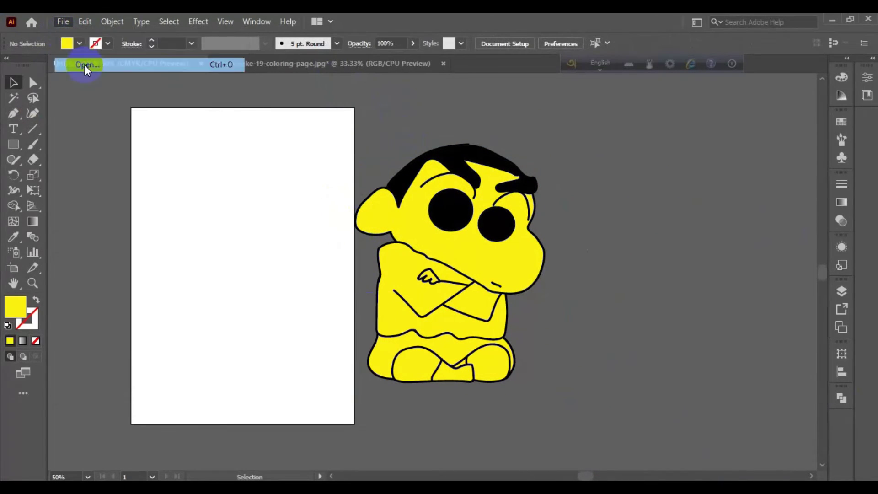
pyautogui.scroll(-5, 227, 165)
pyautogui.doubleClick(226, 166)
pyautogui.moveTo(245, 167); pyautogui.dragTo(426, 294)
pyautogui.hotkey('ctrl', '+')
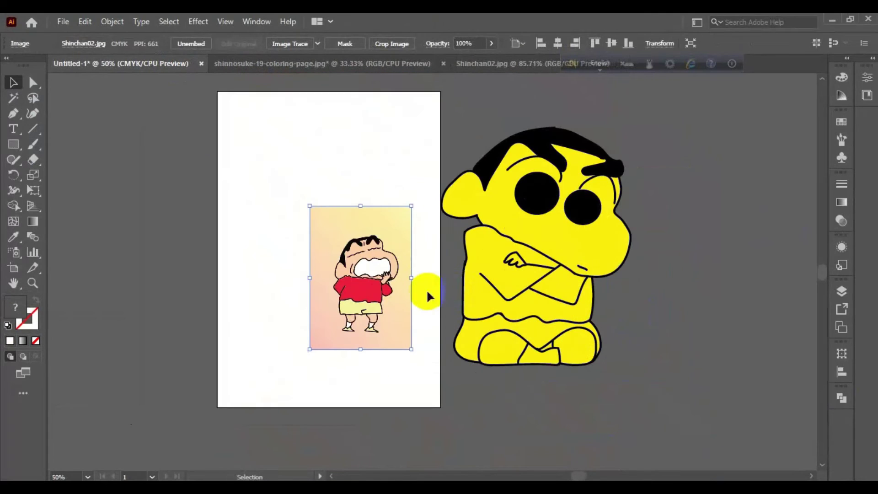
# Fill the character's face with the skin tone sampled from the reference image
pyautogui.click(529, 235)
pyautogui.press('i')
pyautogui.click(366, 258)
pyautogui.click(23, 84)
# Fill the main shirt piece with the red sampled from the reference image's shirt
pyautogui.click(470, 283)
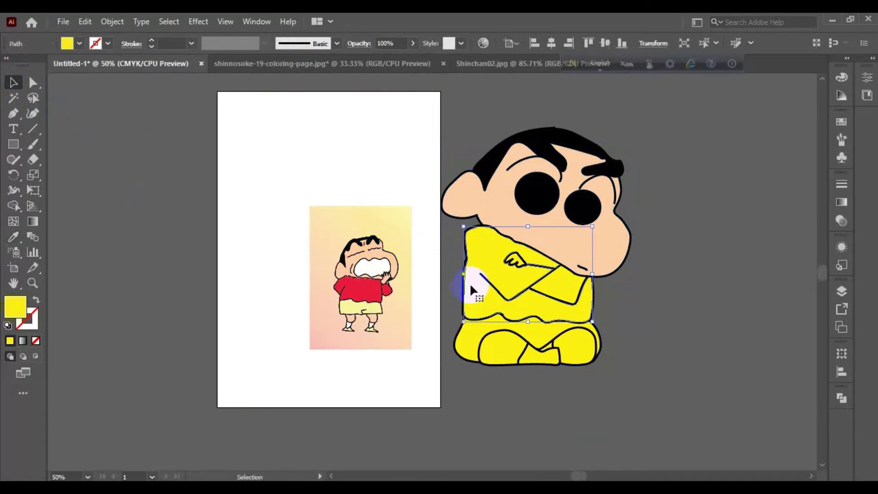
pyautogui.press('i')
pyautogui.click(349, 286)
pyautogui.click(13, 83)
pyautogui.hotkey('ctrl', 'shift', 'a')
# Fill the remaining yellow sleeve piece below the chin with the same sampled red
pyautogui.click(561, 282)
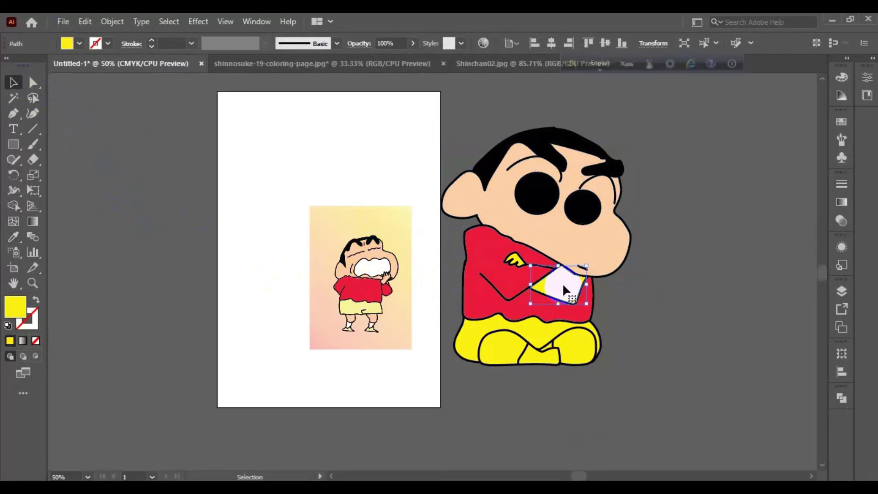
pyautogui.press('i')
pyautogui.click(366, 288)
pyautogui.click(14, 83)
pyautogui.hotkey('ctrl', 'shift', 'a')
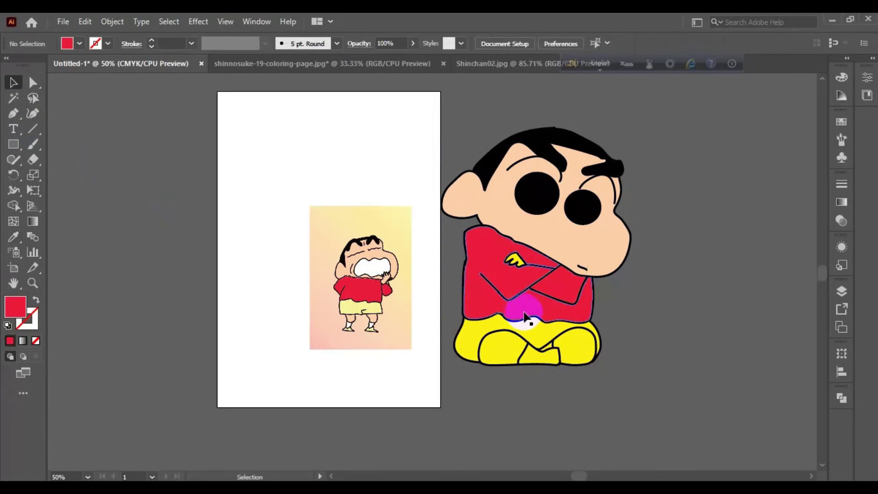
# Fill the small hand on the crossed arms with the skin tone sampled from the face
pyautogui.scroll(2, 520, 295)
pyautogui.click(524, 318)
pyautogui.scroll(2, 527, 319)
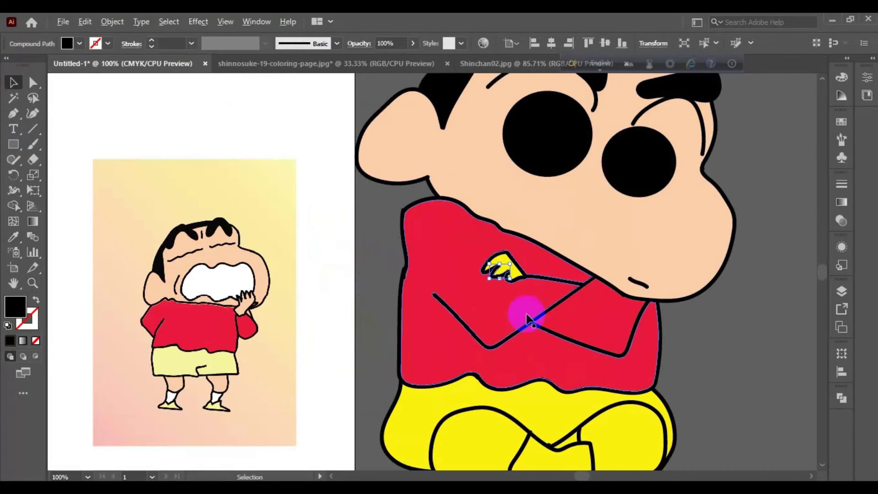
pyautogui.click(654, 338)
pyautogui.click(503, 270)
pyautogui.press('i')
pyautogui.click(555, 237)
# Fill both bent legs with the skin tone sampled from the face
pyautogui.scroll(-5, 555, 237)
pyautogui.hscroll(2, 555, 237)
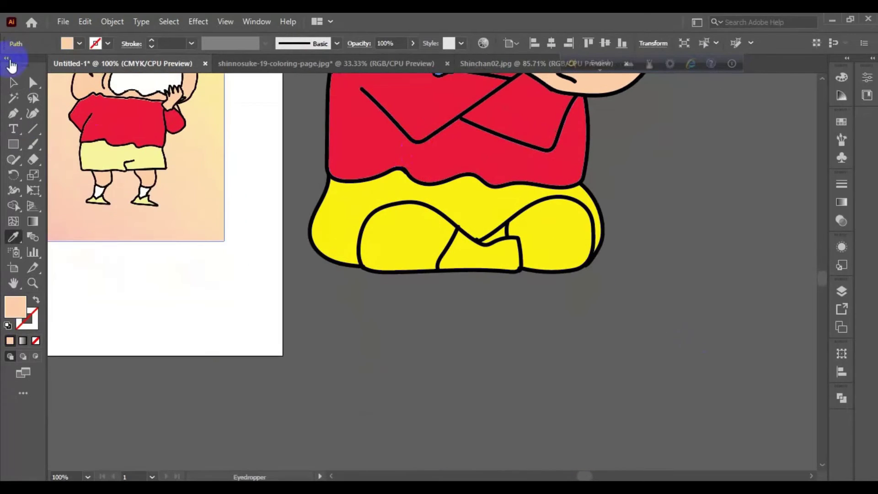
pyautogui.click(13, 82)
pyautogui.click(396, 249)
pyautogui.press('i')
pyautogui.click(590, 88)
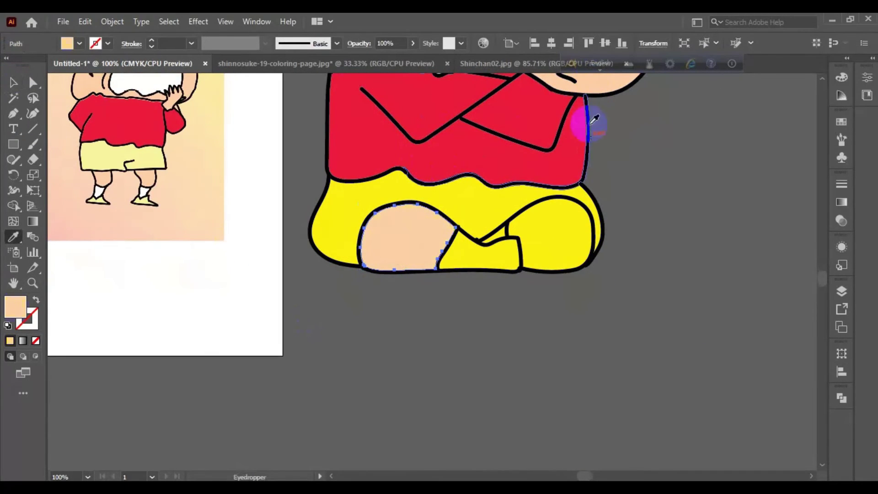
pyautogui.keyDown('ctrl'); pyautogui.click(563, 247); pyautogui.keyUp('ctrl')
pyautogui.click(597, 81)
# Fill the shorts and the foot piece between the legs with the pale yellow of the reference image's shorts
pyautogui.keyDown('ctrl'); pyautogui.click(375, 211); pyautogui.keyUp('ctrl')
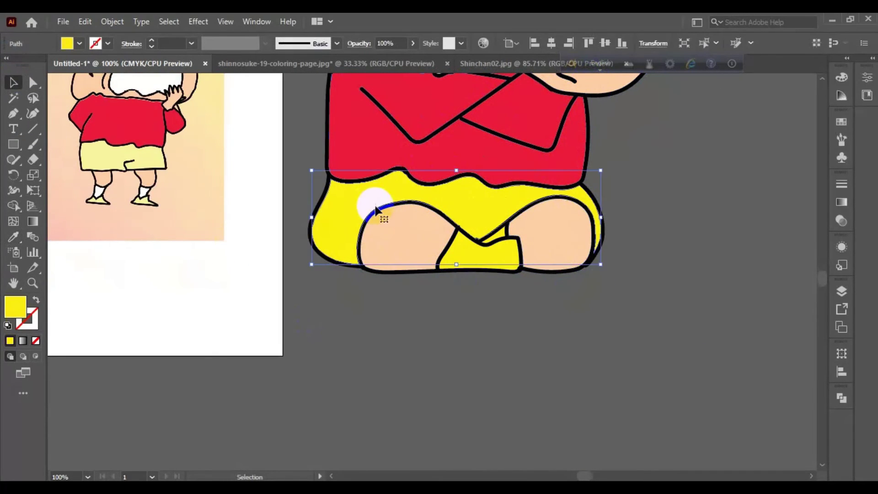
pyautogui.click(176, 153)
pyautogui.keyDown('ctrl'); pyautogui.click(480, 251); pyautogui.keyUp('ctrl')
pyautogui.click(475, 238)
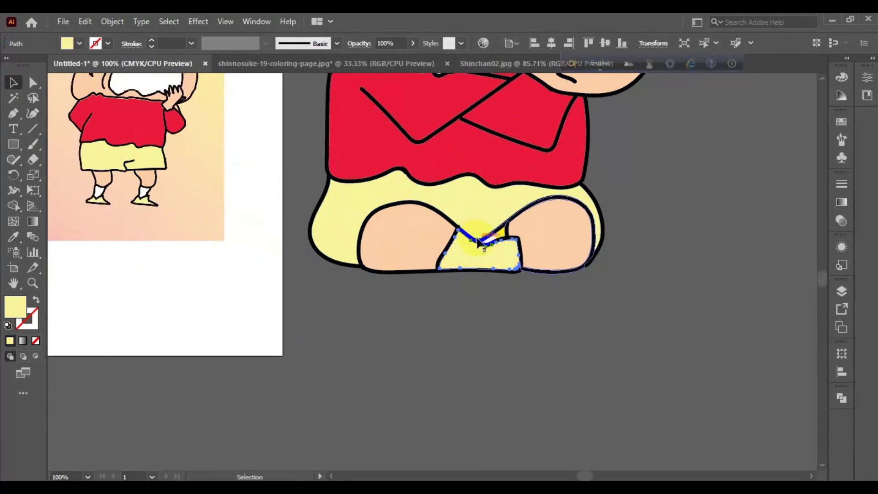
# Fill the small bright yellow gap between the shorts and the foot with the same pale yellow
pyautogui.keyDown('ctrl'); pyautogui.click(503, 273); pyautogui.keyUp('ctrl')
pyautogui.scroll(4, 505, 269)
pyautogui.keyDown('ctrl'); pyautogui.click(490, 176); pyautogui.keyUp('ctrl')
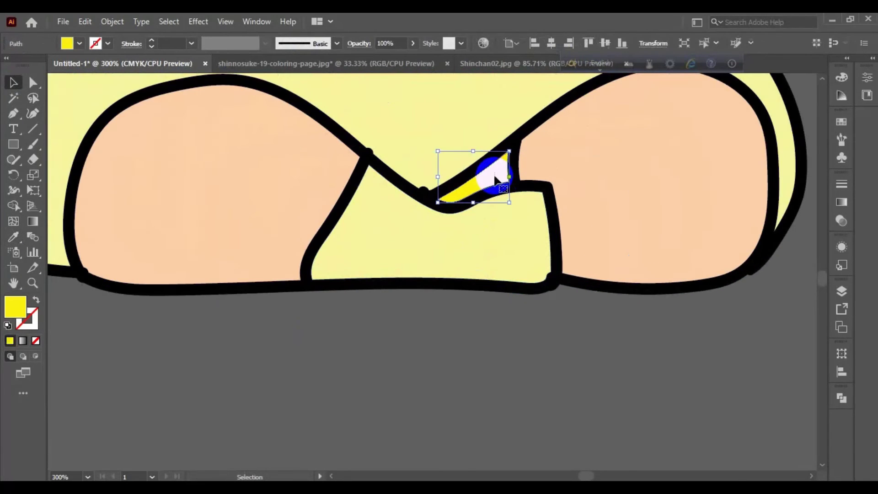
pyautogui.click(476, 228)
pyautogui.scroll(-5, 479, 251)
# Delete the reference image from the artboard
pyautogui.click(14, 83)
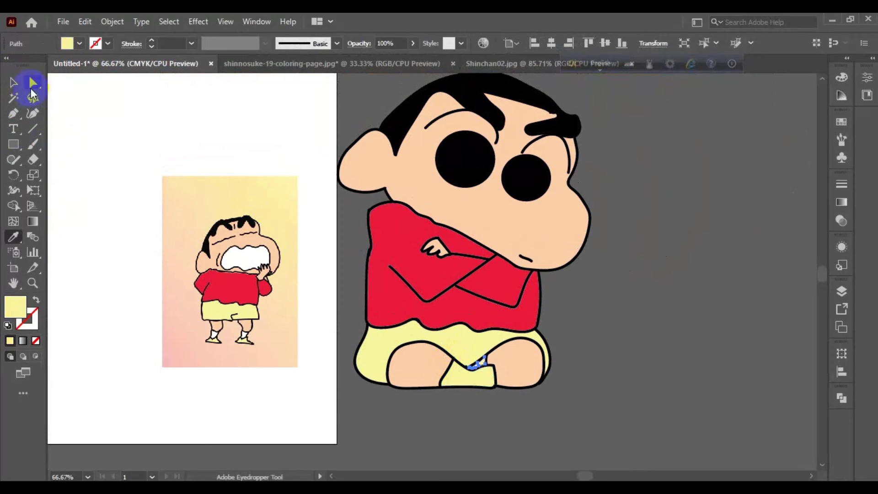
pyautogui.click(261, 349)
pyautogui.press('Delete')
pyautogui.press('m')
pyautogui.moveTo(230, 195); pyautogui.dragTo(269, 237)
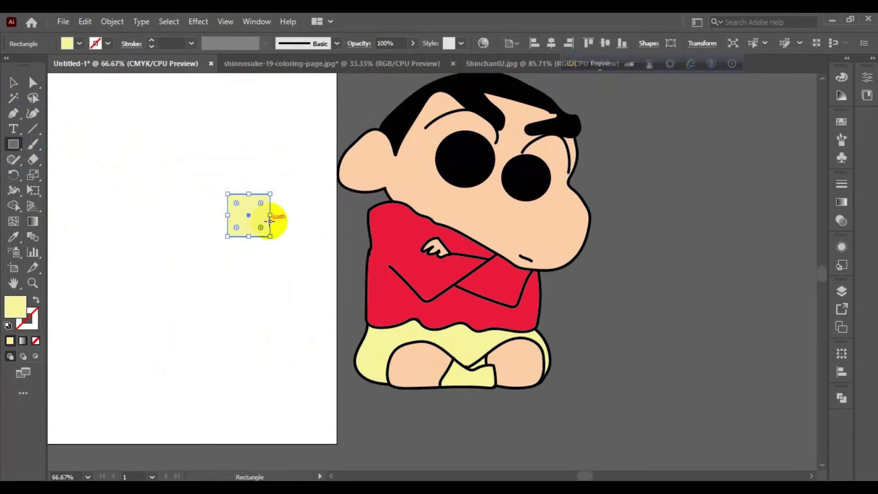
pyautogui.hotkey('ctrl', 'z')
# Draw a small white circle and place one on each black eye as the pupil
pyautogui.moveTo(13, 144); pyautogui.dragTo(57, 178)
pyautogui.moveTo(174, 191)
pyautogui.mouseDown()
pyautogui.moveTo(200, 225)
pyautogui.moveTo(391, 200)
pyautogui.mouseUp()
pyautogui.press('v')
pyautogui.moveTo(392, 200)
pyautogui.mouseDown()
pyautogui.moveTo(455, 163)
pyautogui.moveTo(481, 172)
pyautogui.moveTo(465, 158)
pyautogui.moveTo(517, 177)
pyautogui.mouseUp()
pyautogui.click(476, 164)
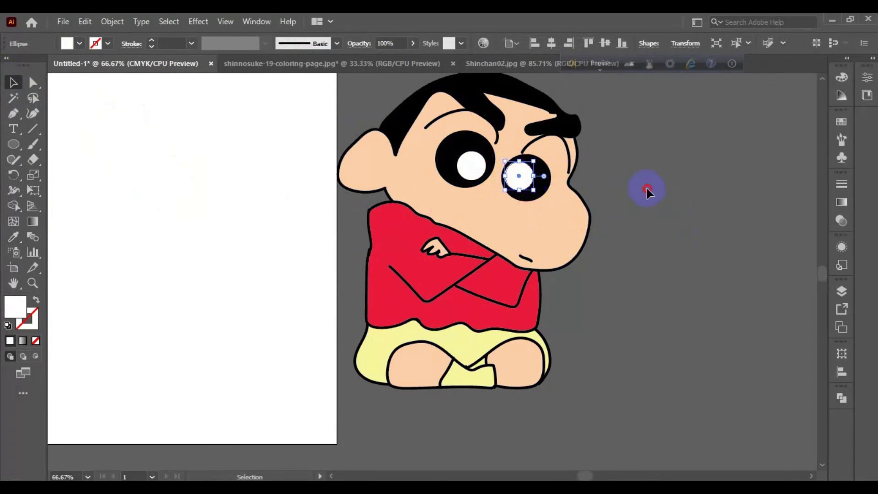
# Select all pieces of the character and group them
pyautogui.hotkey('ctrl', '-')
pyautogui.hotkey('ctrl', '-')
pyautogui.click(618, 243)
pyautogui.hotkey('ctrl', 'a')
pyautogui.hotkey('ctrl', 'g')
# Move the grouped character onto the artboard and scale it down to fit inside
pyautogui.moveTo(527, 257); pyautogui.dragTo(399, 252)
pyautogui.click(480, 265)
pyautogui.moveTo(382, 218); pyautogui.dragTo(402, 254)
pyautogui.click(537, 252)
# Draw a rectangle covering the whole artboard and fill it with the yellow-to-orange gradient swatch
pyautogui.click(25, 112)
pyautogui.click(13, 146)
pyautogui.moveTo(301, 106); pyautogui.dragTo(444, 313)
pyautogui.click(12, 81)
pyautogui.click(81, 44)
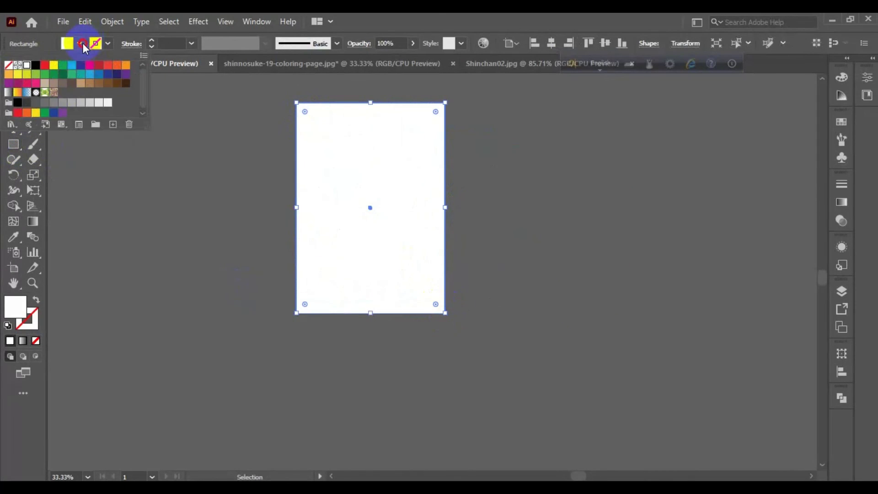
pyautogui.click(21, 95)
# Set the gradient angle to -135° and send the background rectangle behind the character
pyautogui.click(841, 146)
pyautogui.click(778, 255)
pyautogui.click(782, 199)
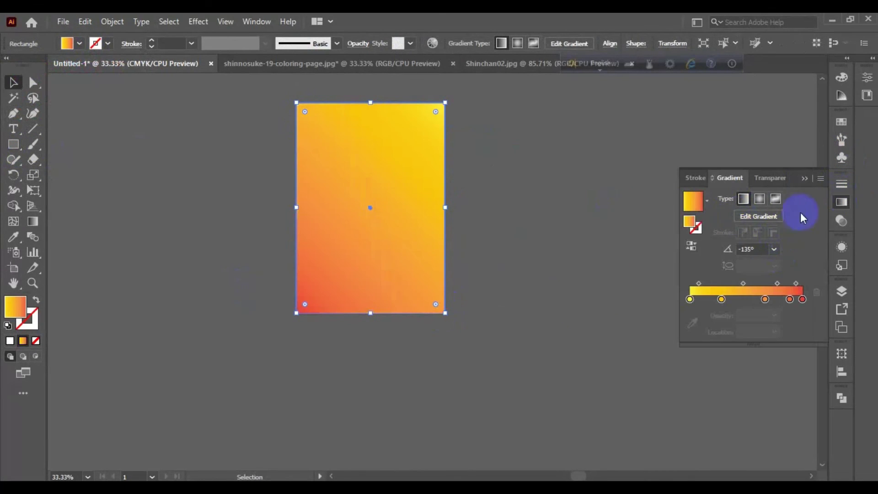
pyautogui.rightClick(398, 144)
pyautogui.click(544, 418)
# Lower the opacity of the gradient background rectangle to give it a paler tint
pyautogui.click(358, 43)
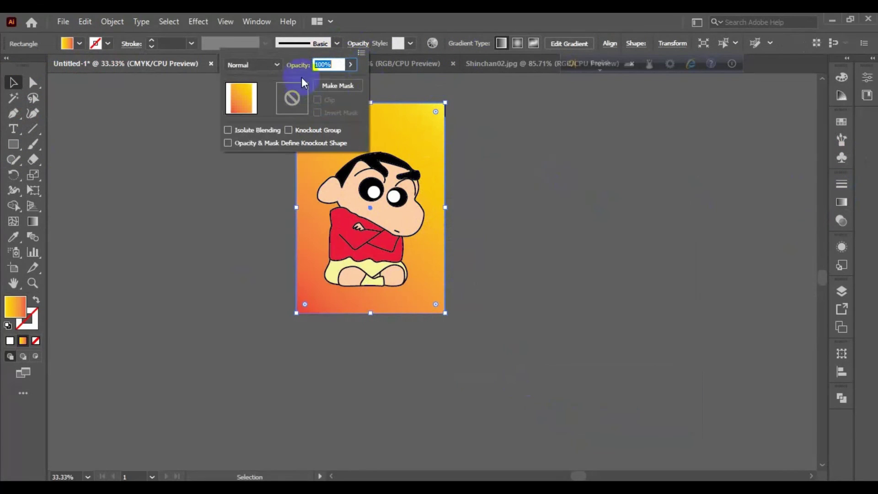
pyautogui.moveTo(329, 78); pyautogui.dragTo(319, 79)
pyautogui.moveTo(323, 81); pyautogui.dragTo(328, 81)
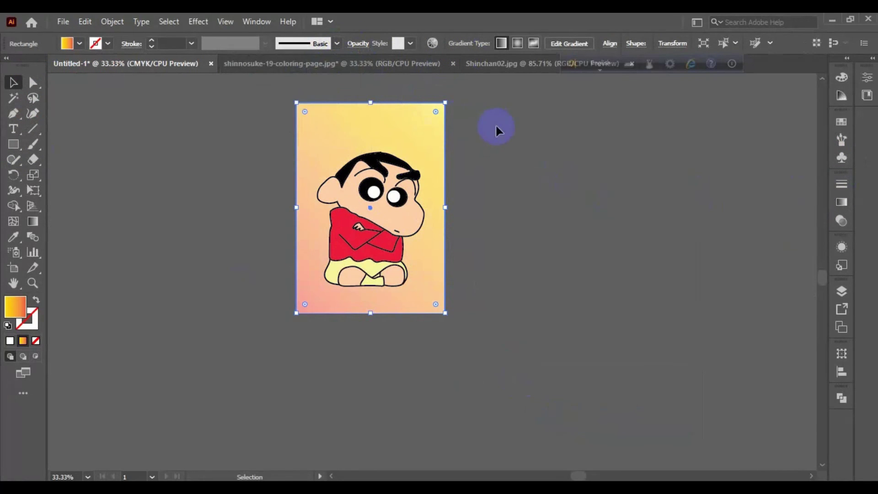